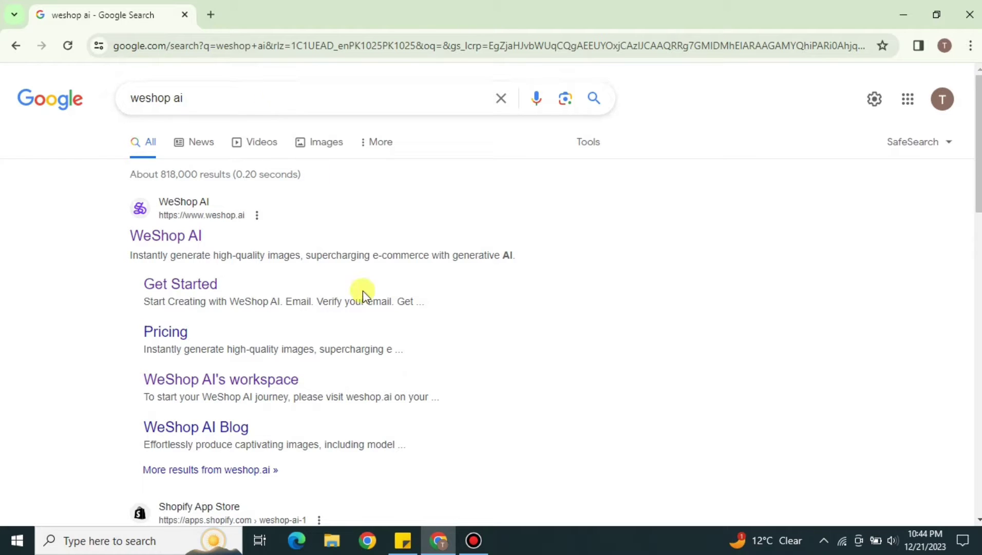
# Step: Open the WeShop AI website from the 'weshop ai' Google search results
pyautogui.click(164, 237)
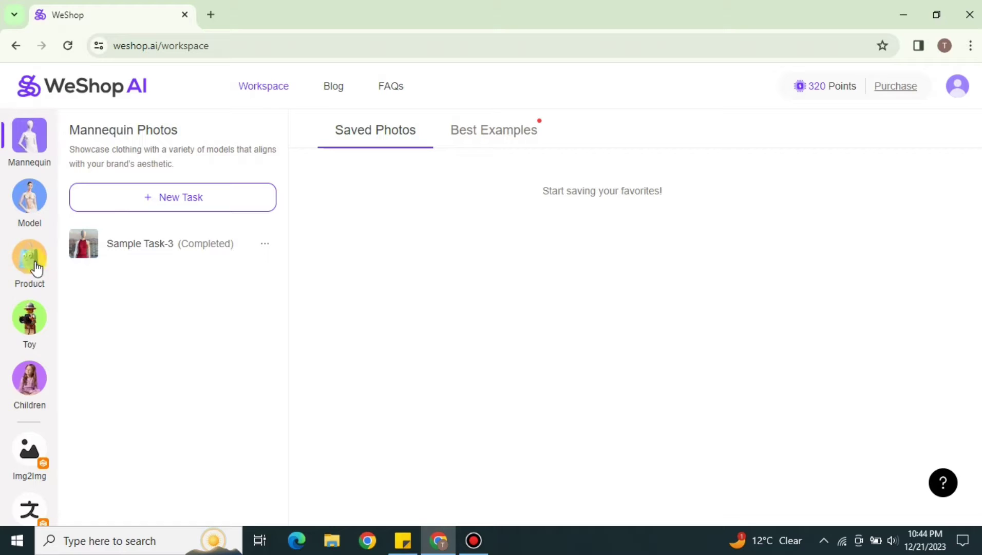
# Step: Switch the WeShop AI workspace to Model Photos, showing Sample Task-1 and the other completed tasks
pyautogui.scroll(-1, 37, 399)
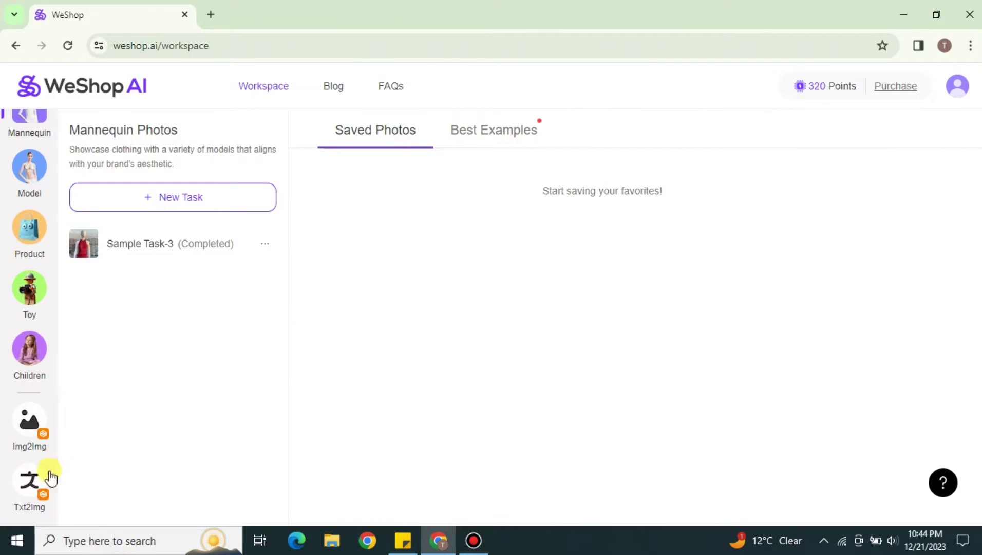
pyautogui.scroll(1, 56, 459)
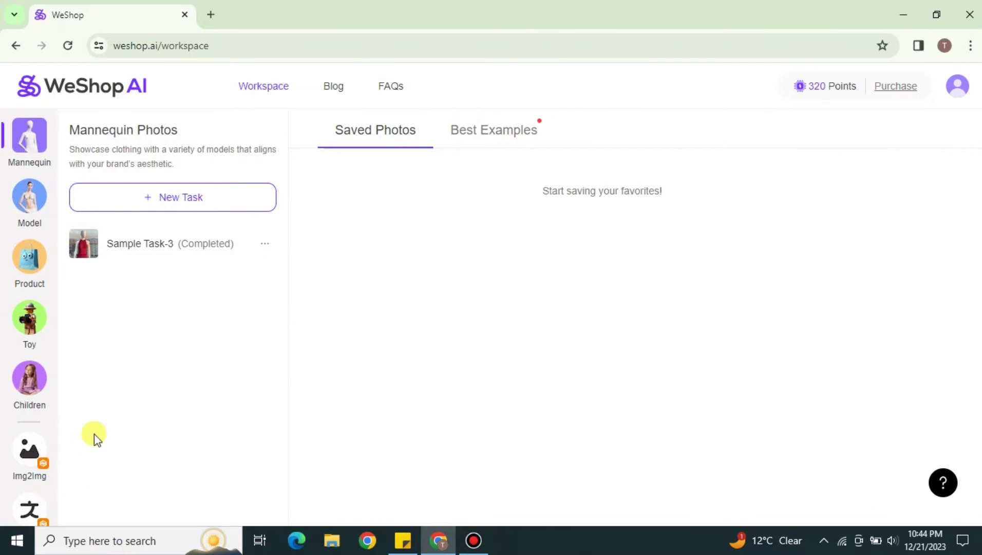
pyautogui.click(30, 204)
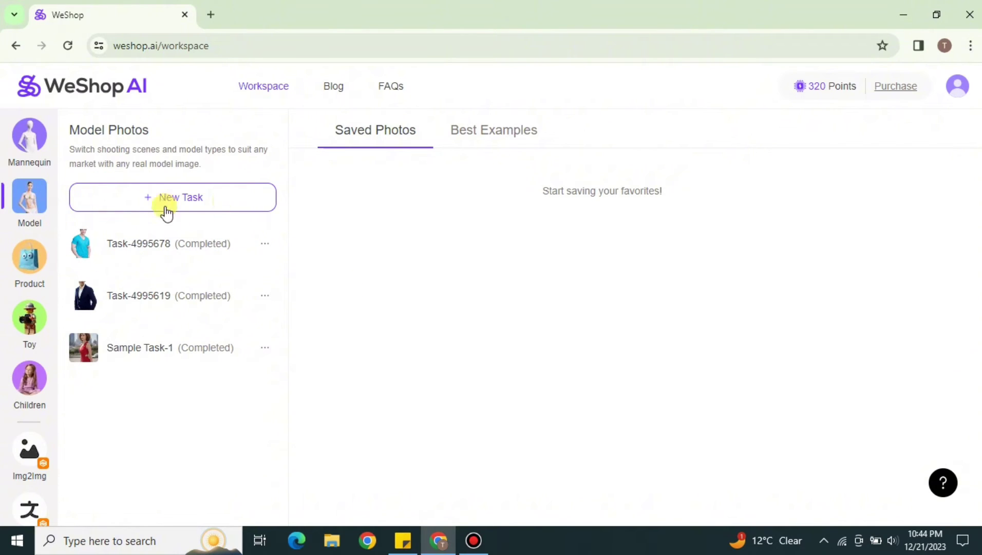
# Step: Create a new model-photo task and mark only the grey suit and tie as the areas to keep
pyautogui.click(134, 207)
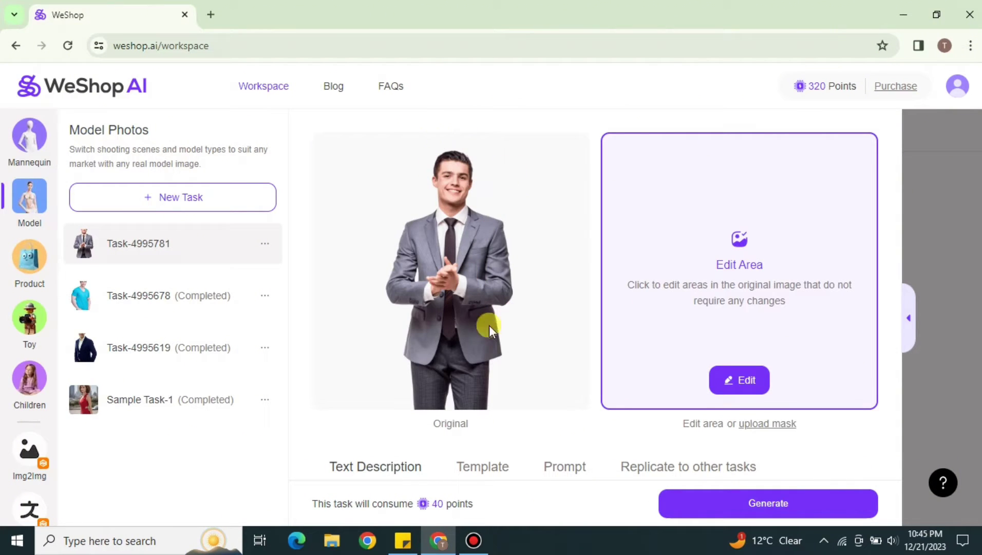
pyautogui.click(733, 392)
pyautogui.click(536, 288)
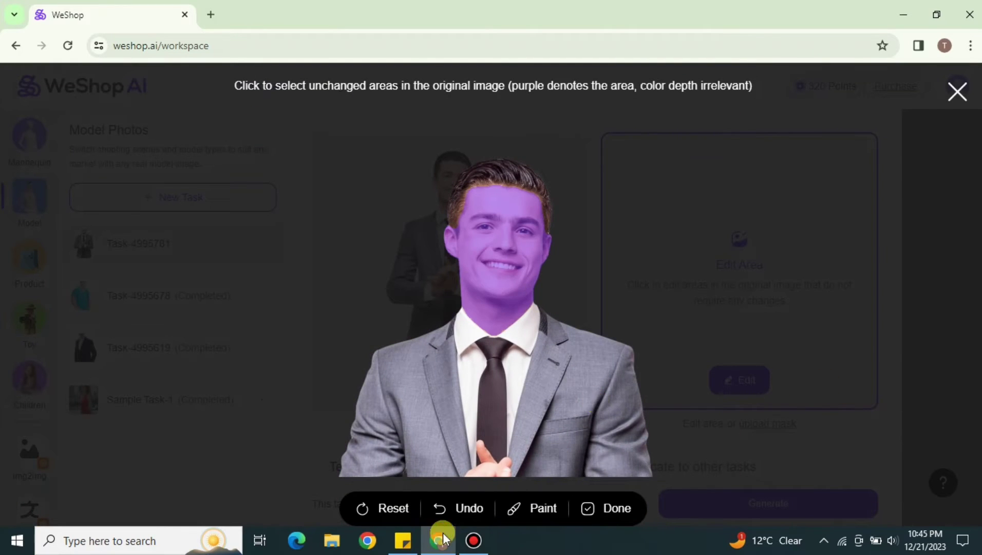
pyautogui.click(464, 520)
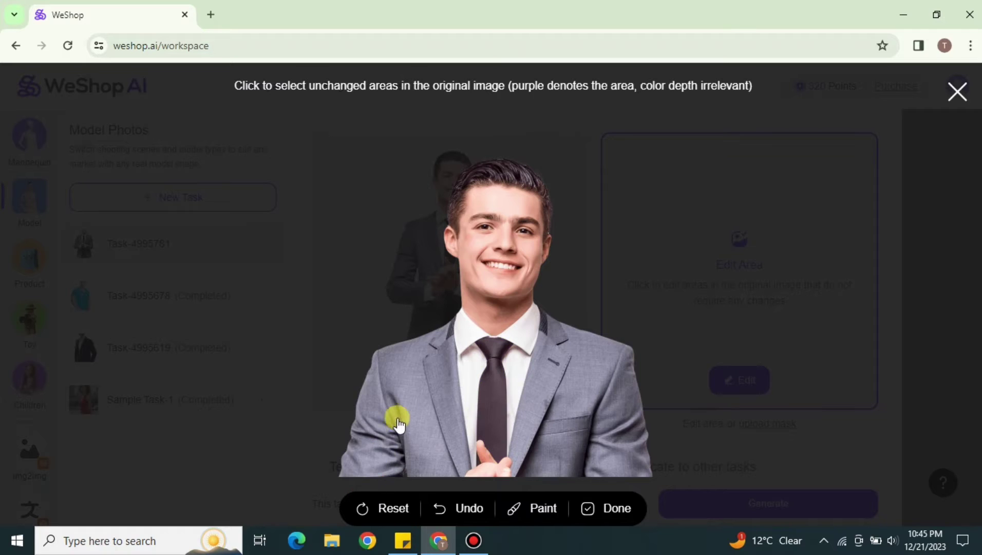
pyautogui.click(431, 399)
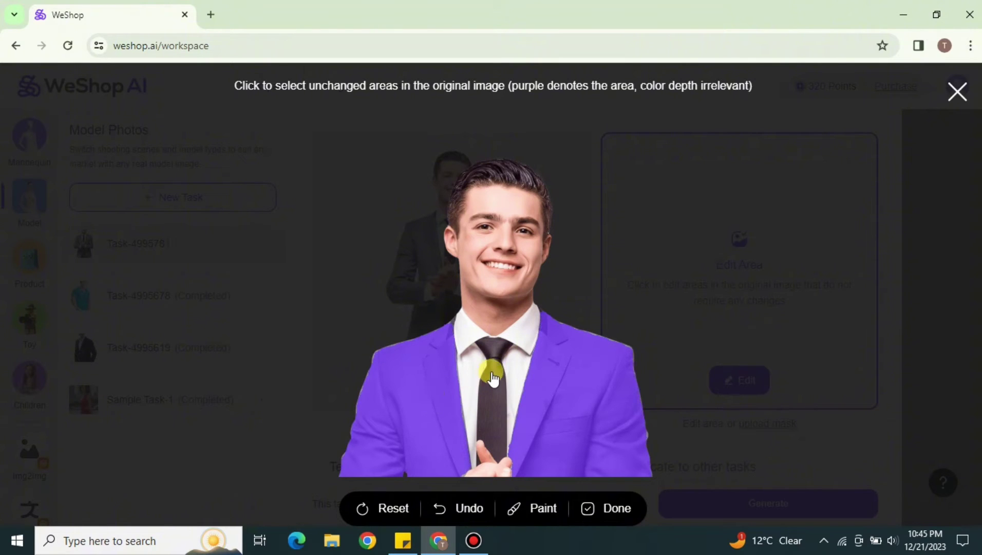
pyautogui.click(492, 395)
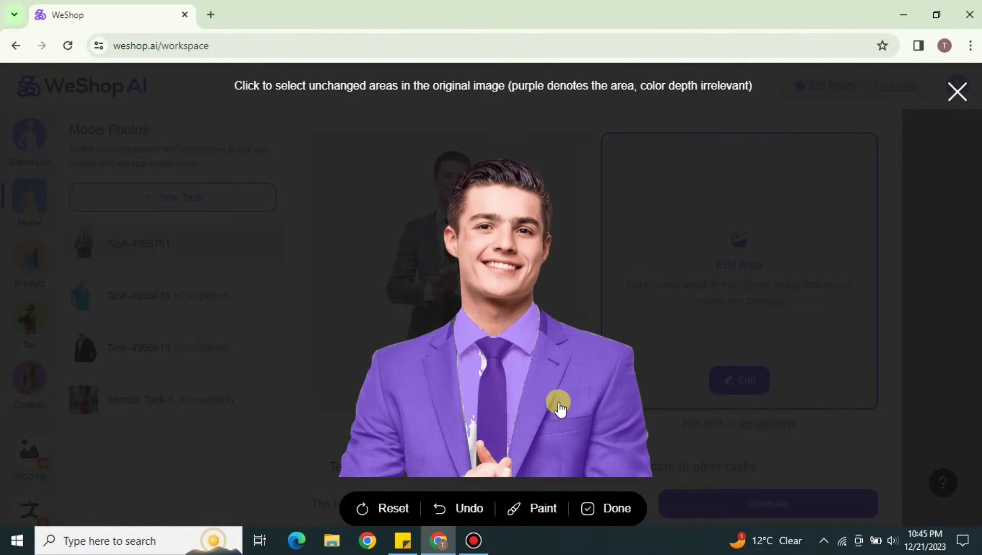
pyautogui.click(506, 323)
pyautogui.click(506, 323)
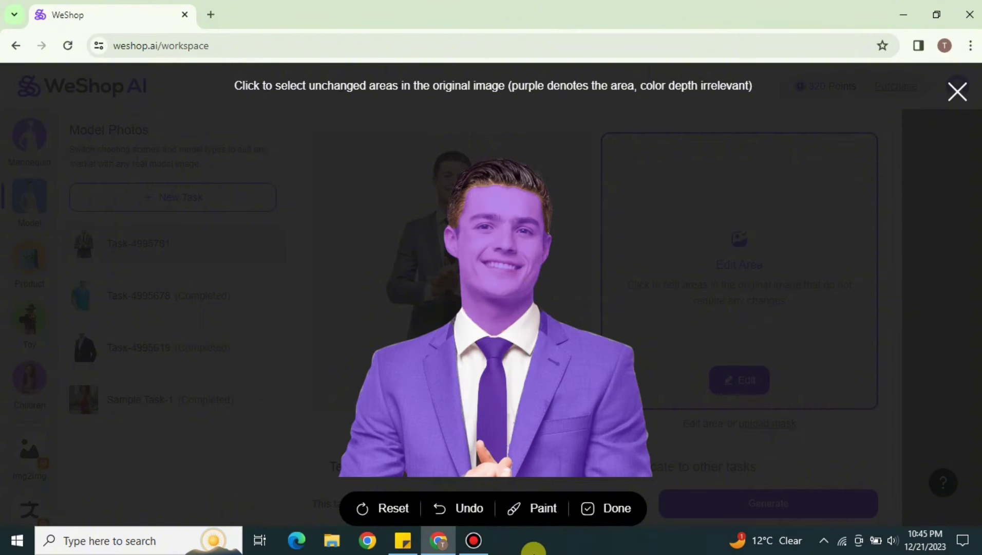
pyautogui.click(608, 513)
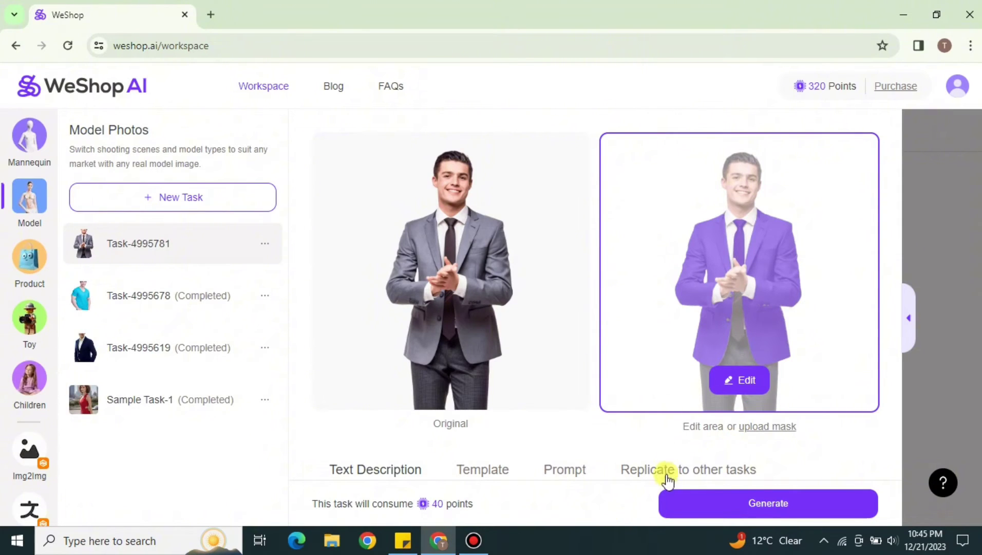
# Step: Show the template options and choose the man in the yellow jacket as the model
pyautogui.scroll(-3, 651, 447)
pyautogui.scroll(-3, 419, 382)
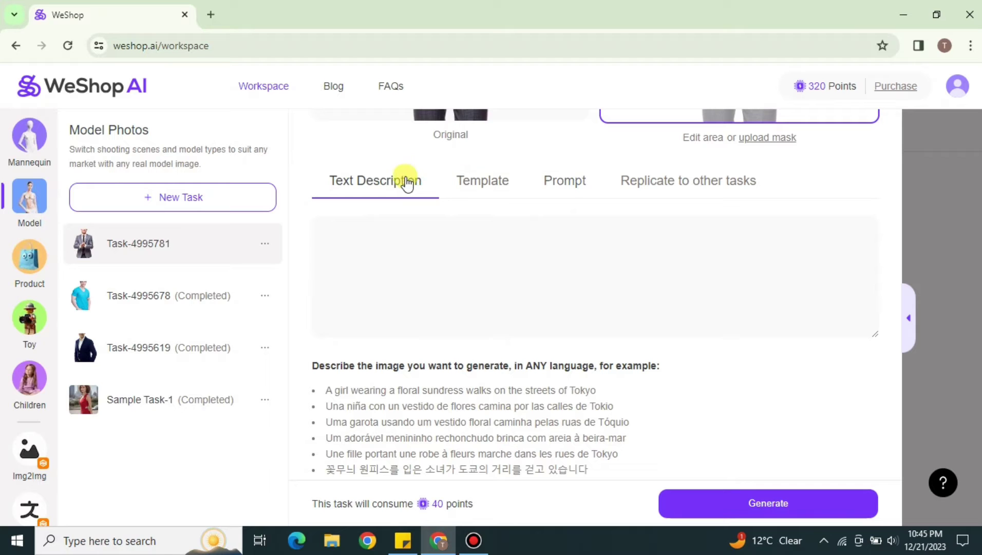
pyautogui.click(473, 188)
pyautogui.scroll(-15, 711, 298)
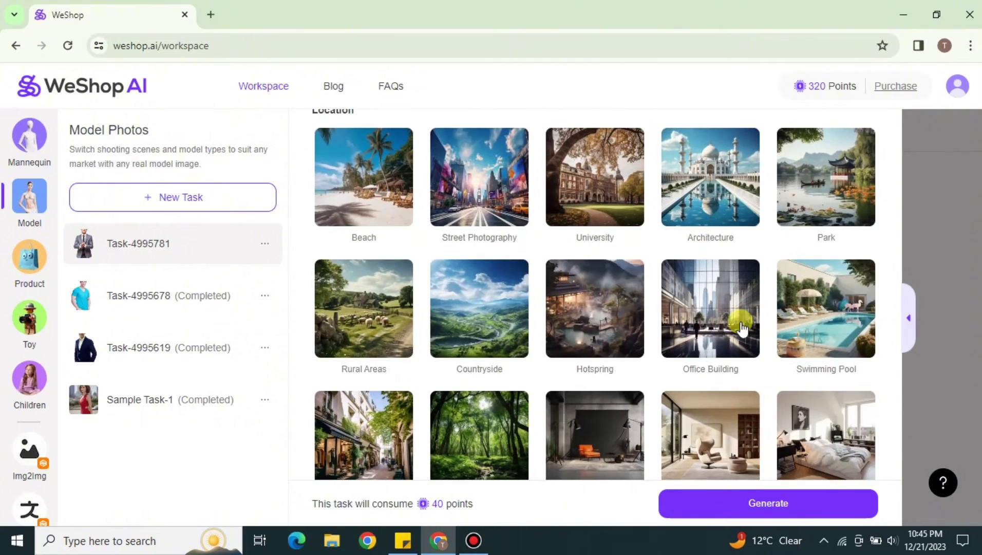
pyautogui.scroll(12, 674, 353)
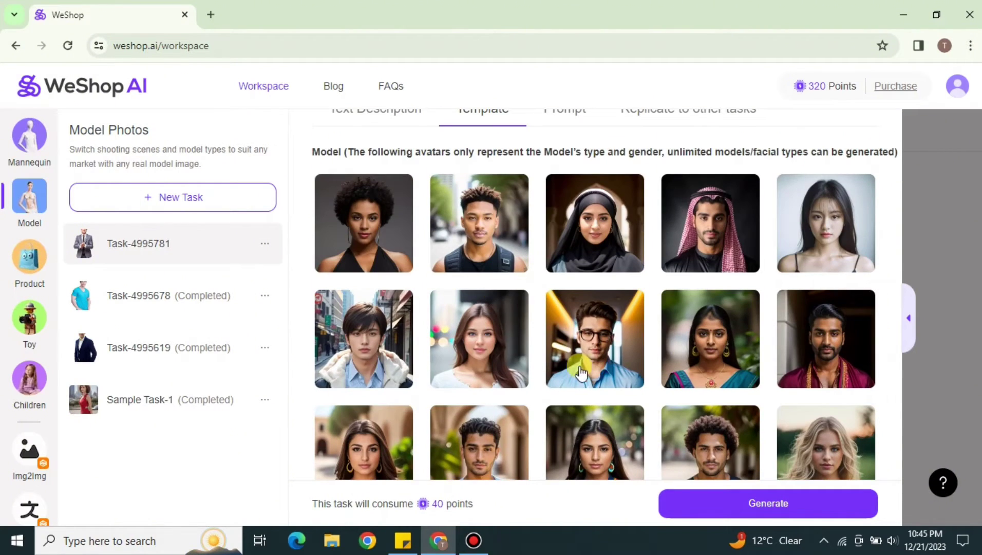
pyautogui.scroll(-5, 439, 381)
pyautogui.scroll(-1, 537, 418)
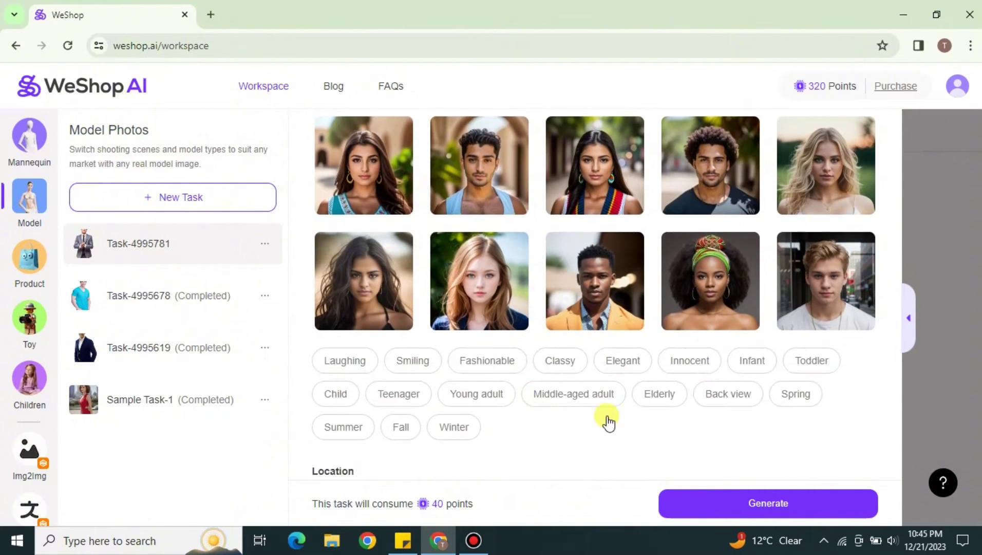
pyautogui.scroll(2, 561, 423)
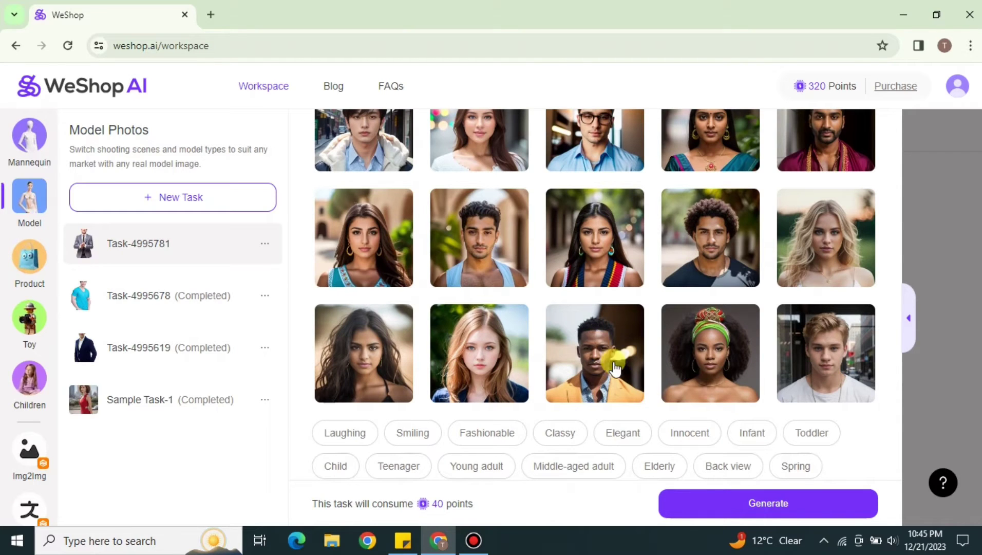
pyautogui.click(604, 344)
# Step: Tag the style Classy and Elegant, set the scene to Solid Color Studio, and generate
pyautogui.scroll(-1, 579, 449)
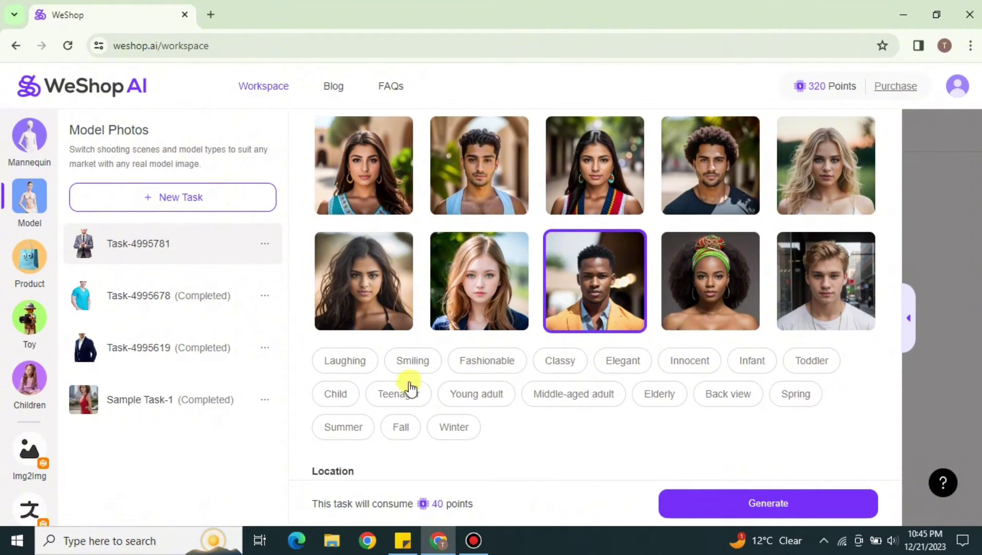
pyautogui.click(554, 362)
pyautogui.click(617, 362)
pyautogui.scroll(-6, 598, 438)
pyautogui.scroll(-3, 616, 364)
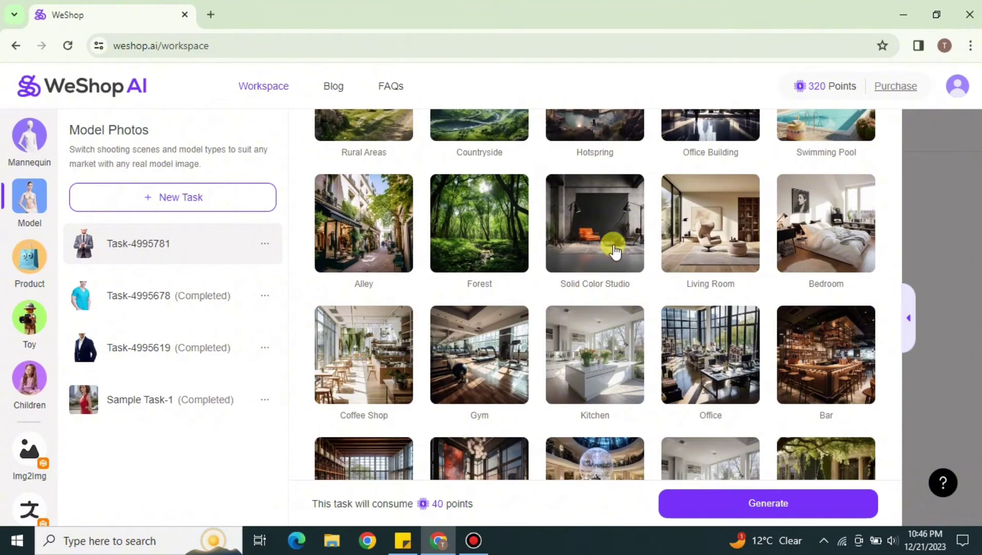
pyautogui.click(583, 244)
pyautogui.scroll(-6, 576, 411)
pyautogui.scroll(-3, 610, 370)
pyautogui.scroll(3, 616, 452)
pyautogui.scroll(15, 654, 478)
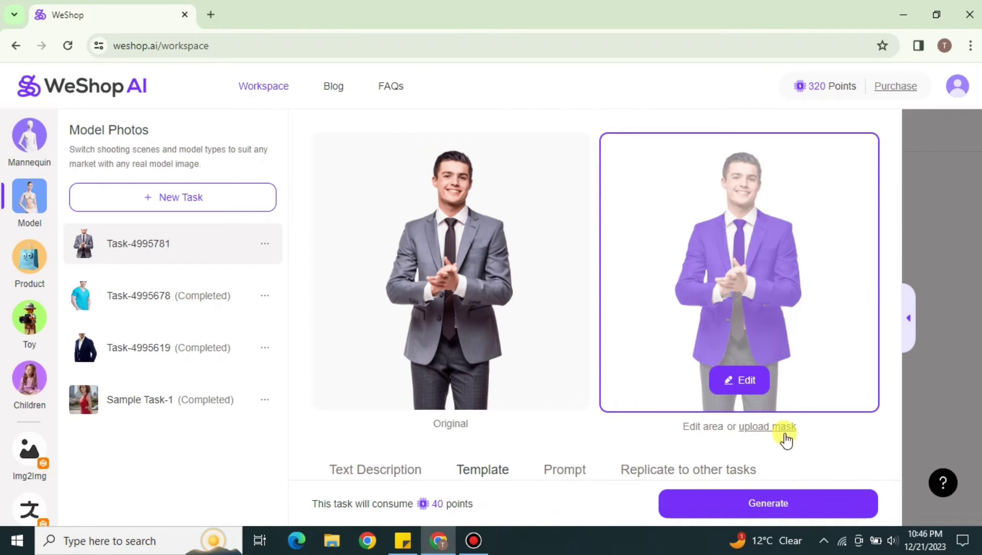
pyautogui.click(757, 503)
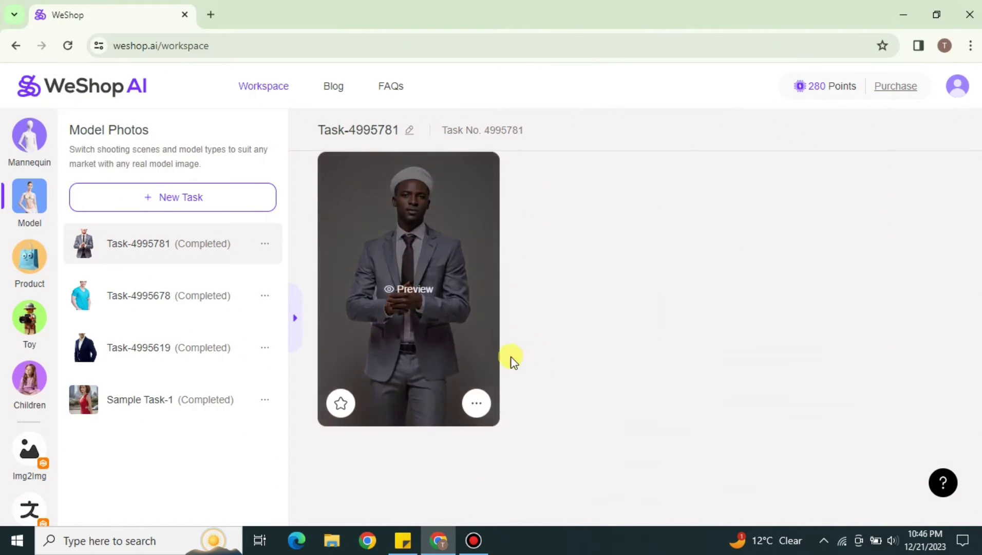
# Step: Preview the first generated suit photo full screen, then bring up download options for the fourth image
pyautogui.click(449, 264)
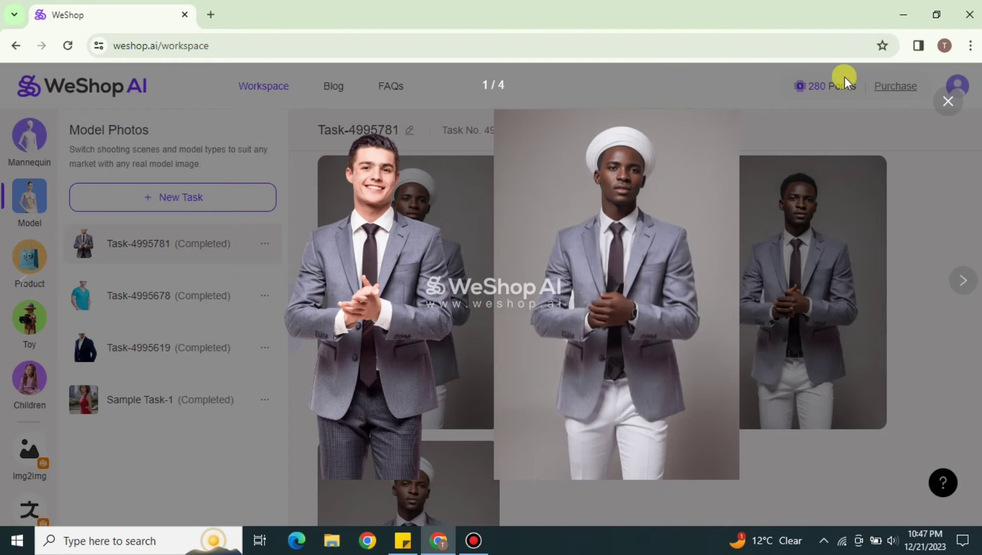
pyautogui.click(949, 101)
pyautogui.scroll(-1, 696, 354)
pyautogui.scroll(-2, 617, 353)
pyautogui.scroll(-3, 493, 288)
pyautogui.click(480, 411)
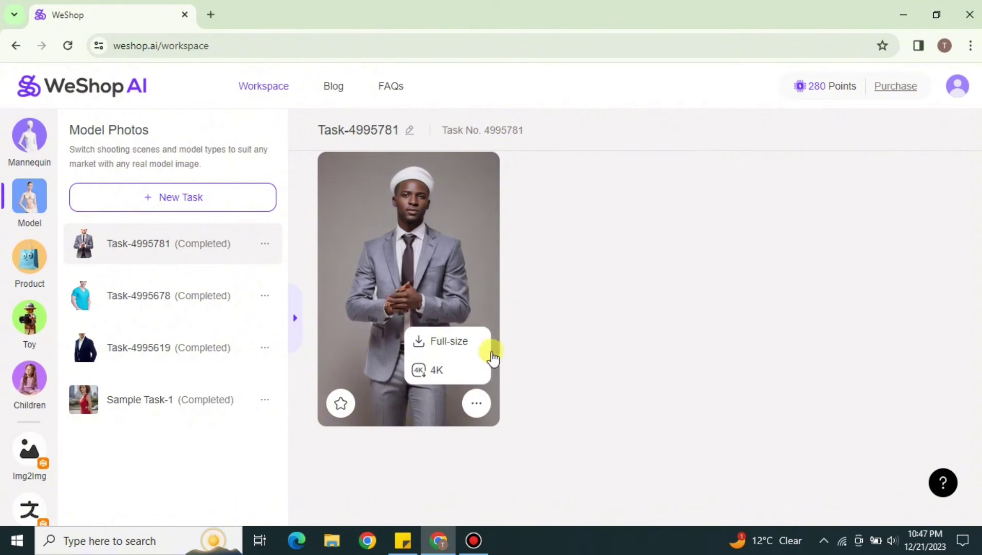
pyautogui.scroll(5, 687, 335)
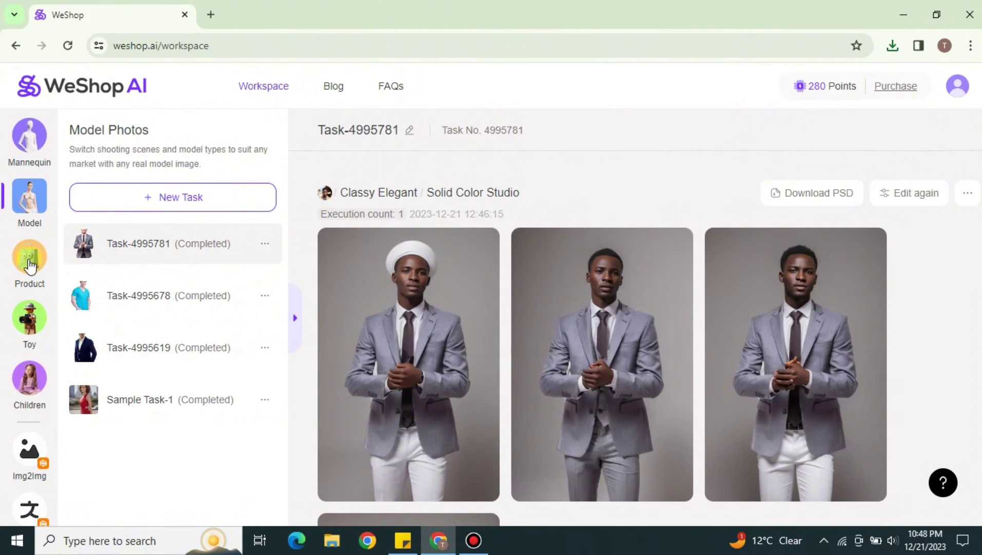
# Step: In Product Photos, view the enlarged Sample Task-5 perfume result, then start a new product task
pyautogui.click(30, 266)
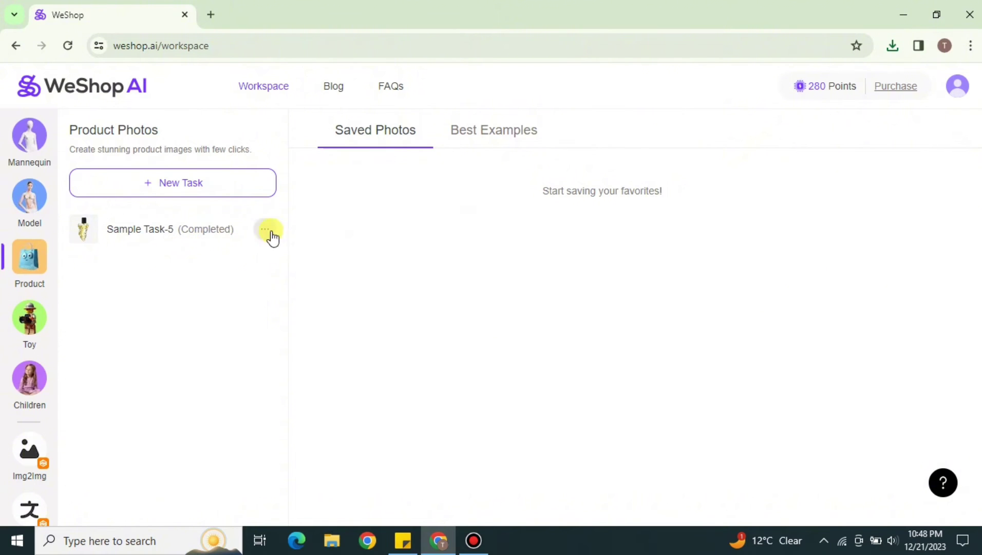
pyautogui.click(149, 233)
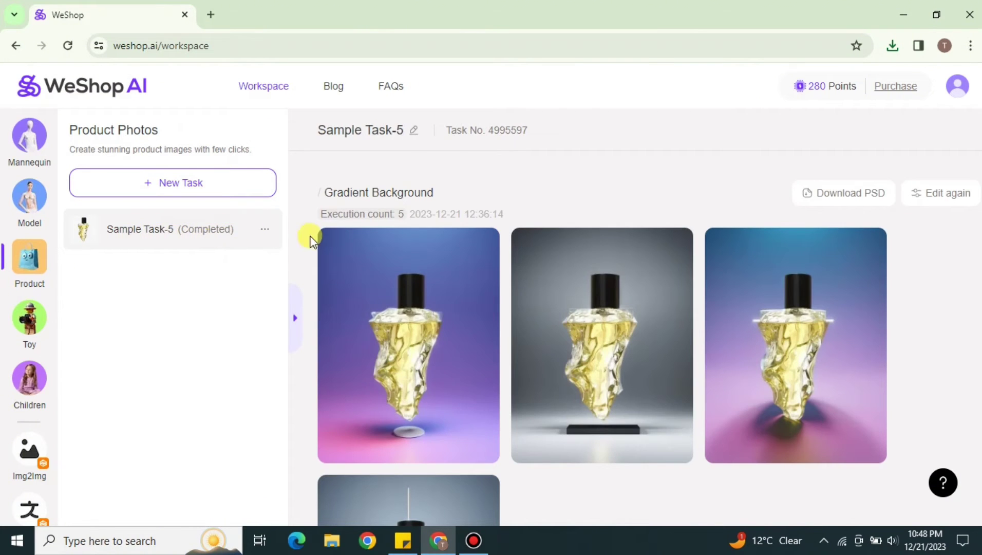
pyautogui.click(430, 267)
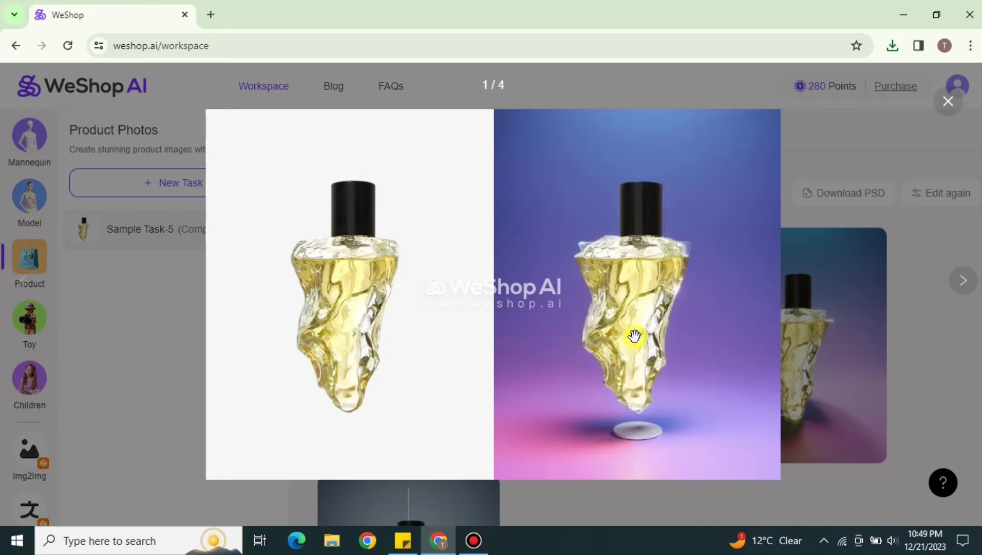
pyautogui.click(948, 102)
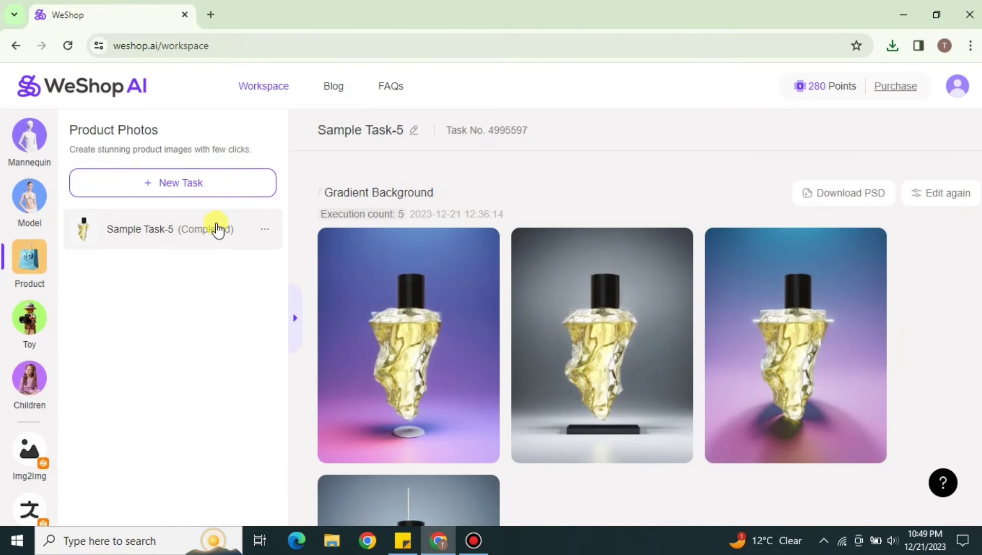
pyautogui.click(202, 189)
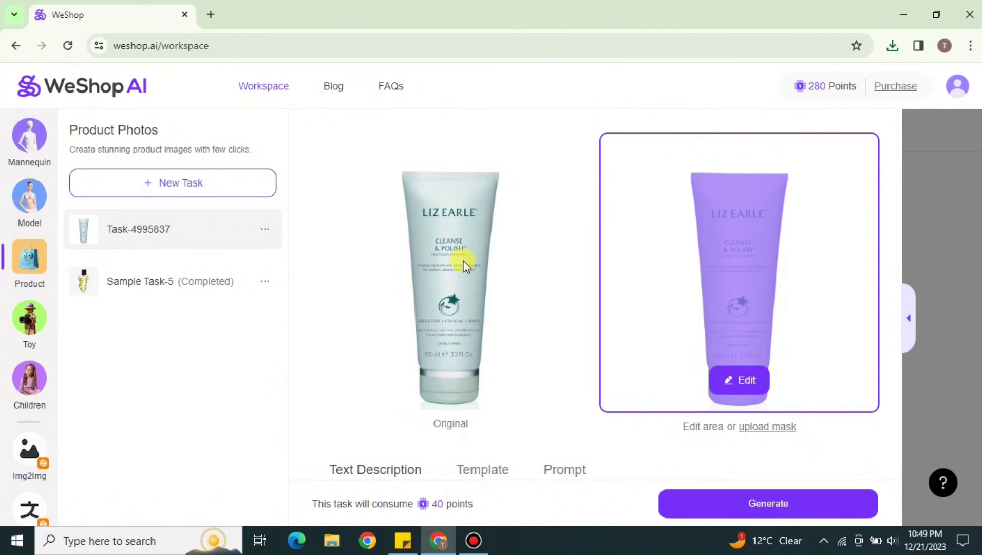
# Step: Confirm the cleanser tube as the kept area and browse the ready-made background templates
pyautogui.click(754, 387)
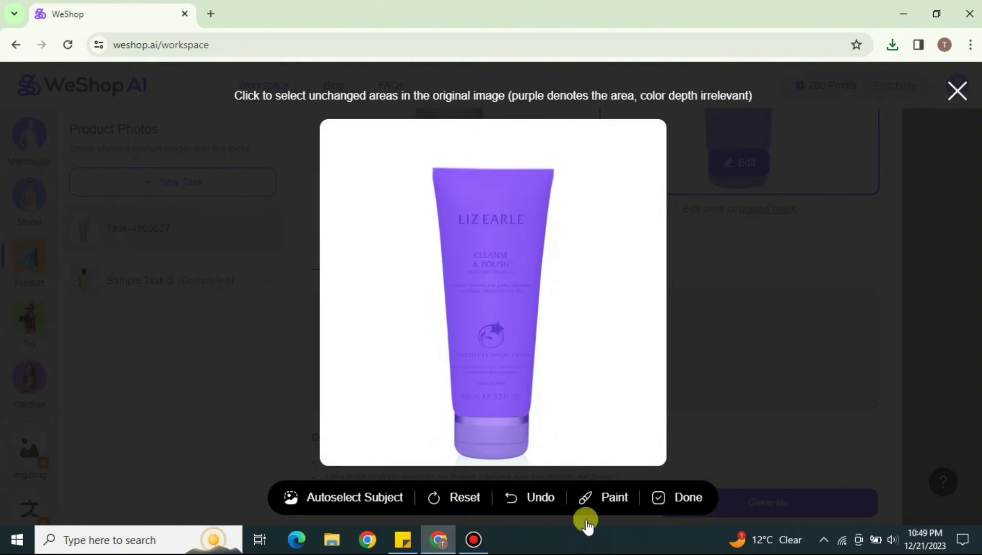
pyautogui.click(679, 497)
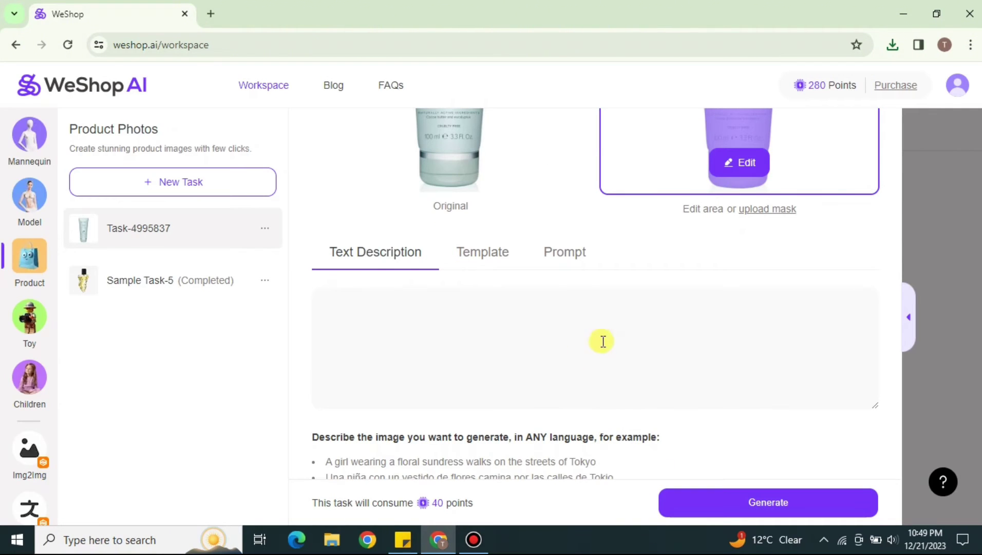
pyautogui.click(477, 256)
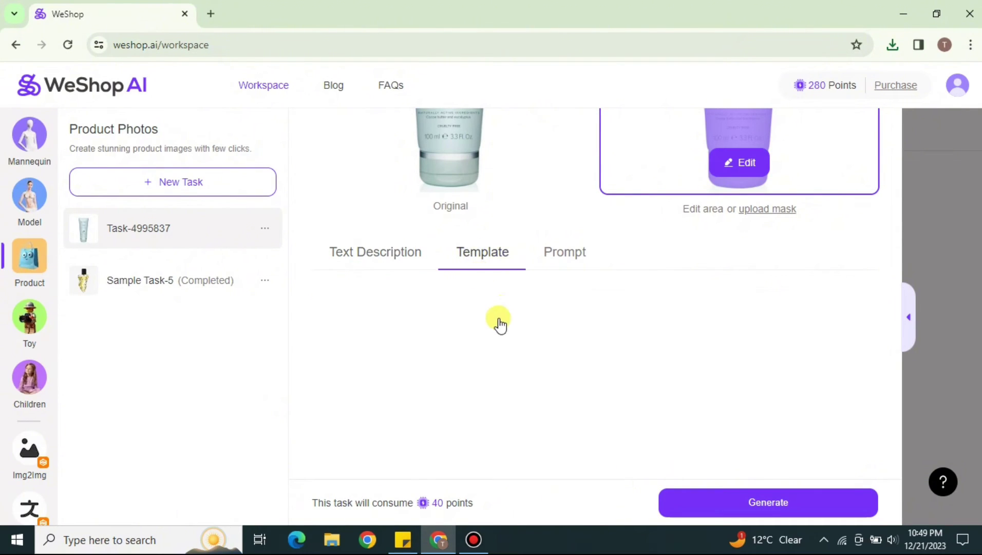
pyautogui.scroll(-2, 549, 219)
pyautogui.scroll(2, 620, 269)
pyautogui.scroll(-10, 678, 313)
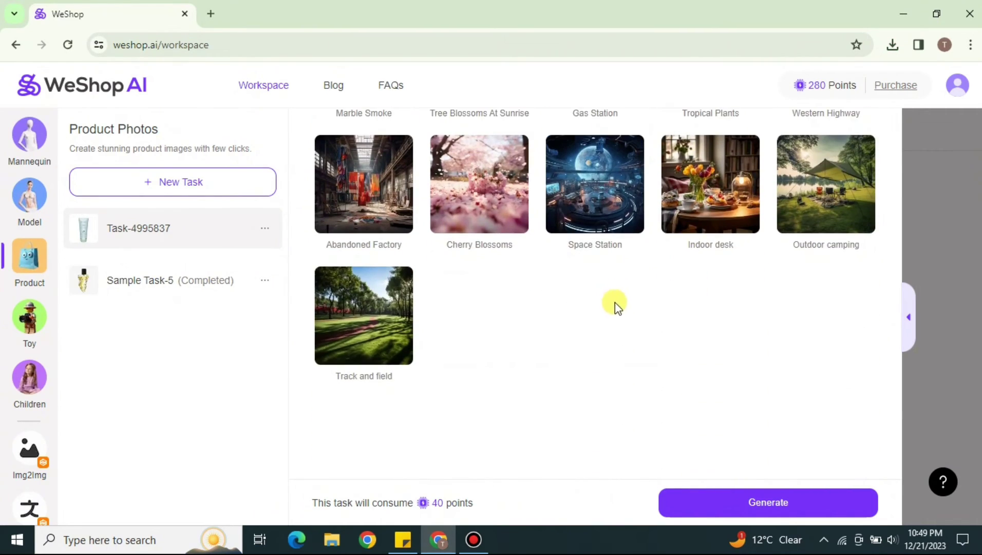
pyautogui.scroll(10, 616, 306)
# Step: Describe the scene as 'the product is on a mirror with some water splashes around it' and generate
pyautogui.click(393, 339)
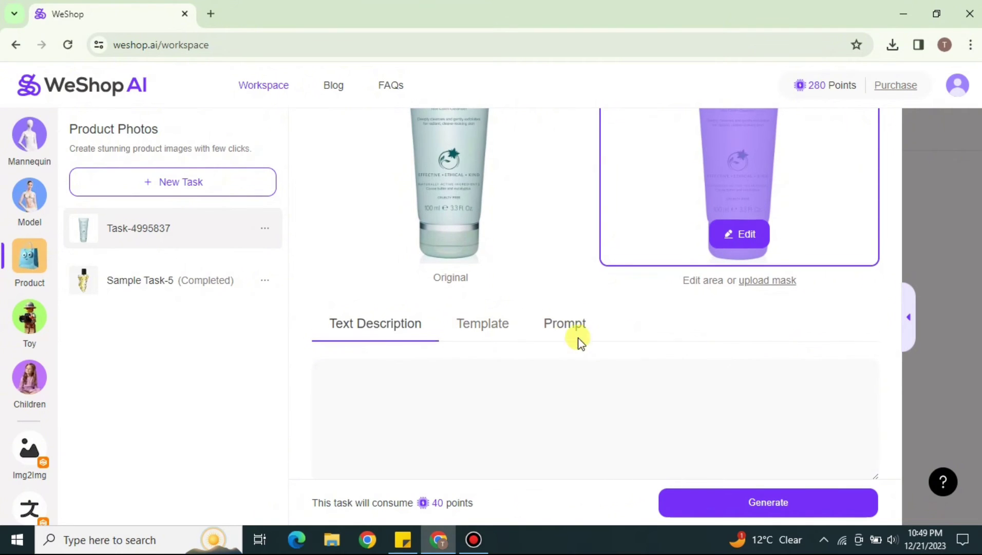
pyautogui.scroll(-3, 579, 343)
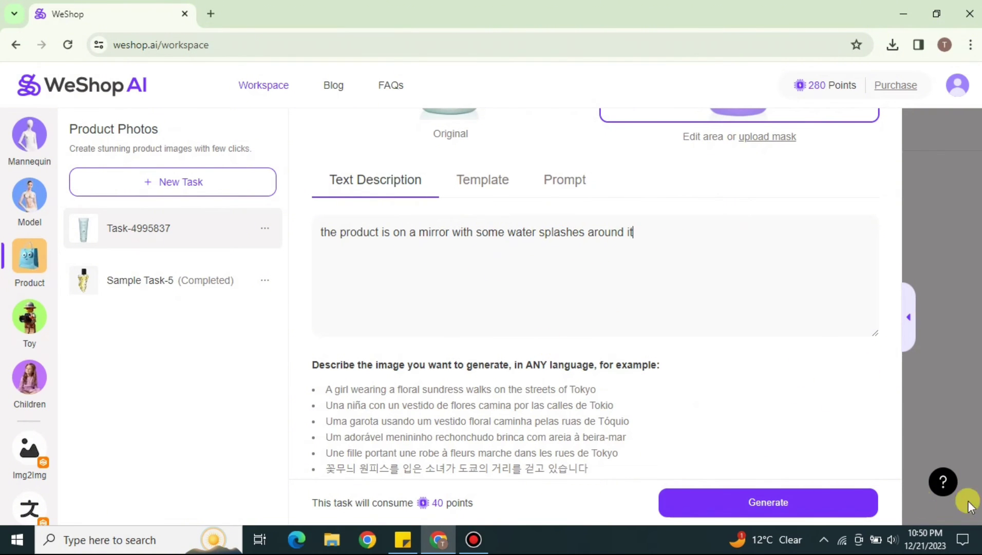
pyautogui.click(808, 512)
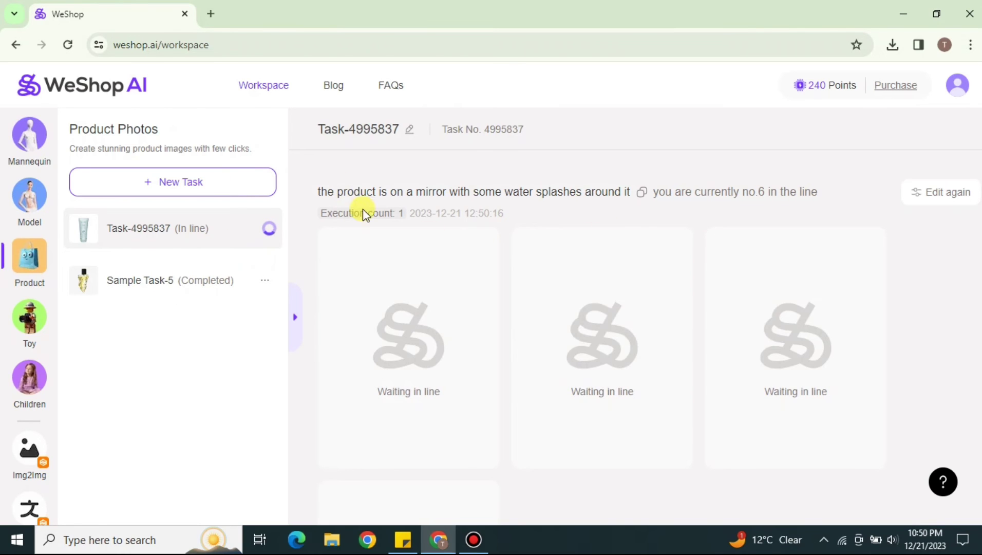
# Step: Enlarge the second cleanser-tube result with water splashes to inspect it, then go to Toy Photos
pyautogui.scroll(-3, 498, 250)
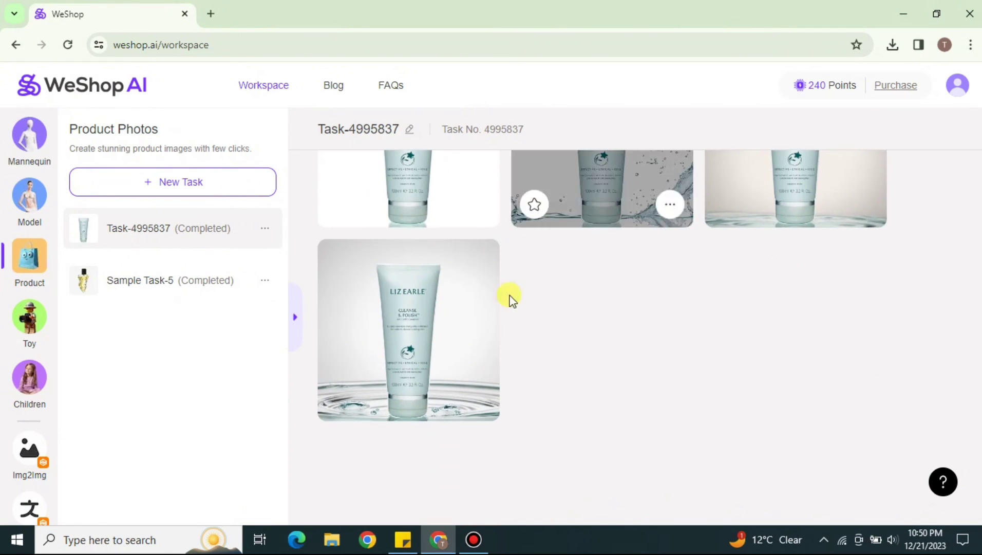
pyautogui.scroll(3, 539, 364)
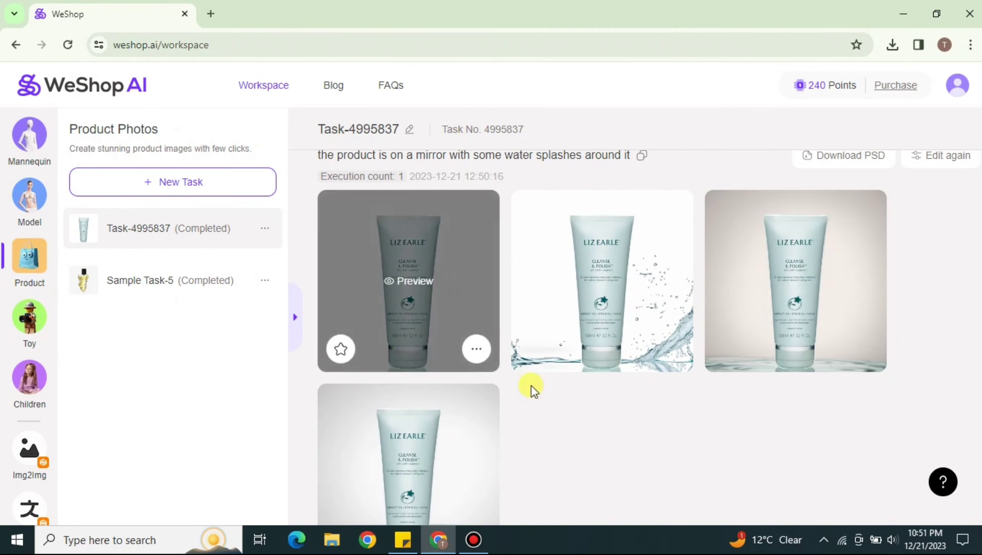
pyautogui.click(642, 267)
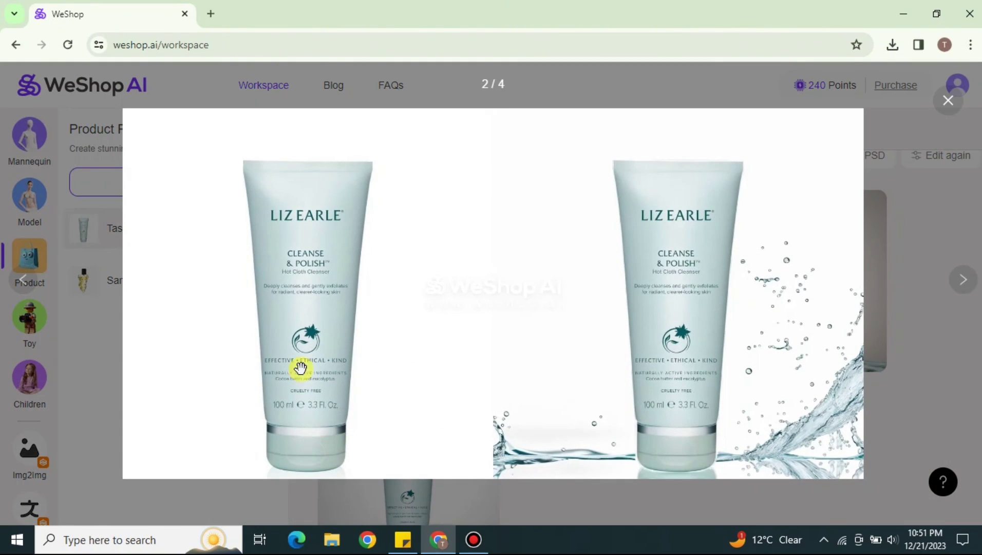
pyautogui.click(948, 101)
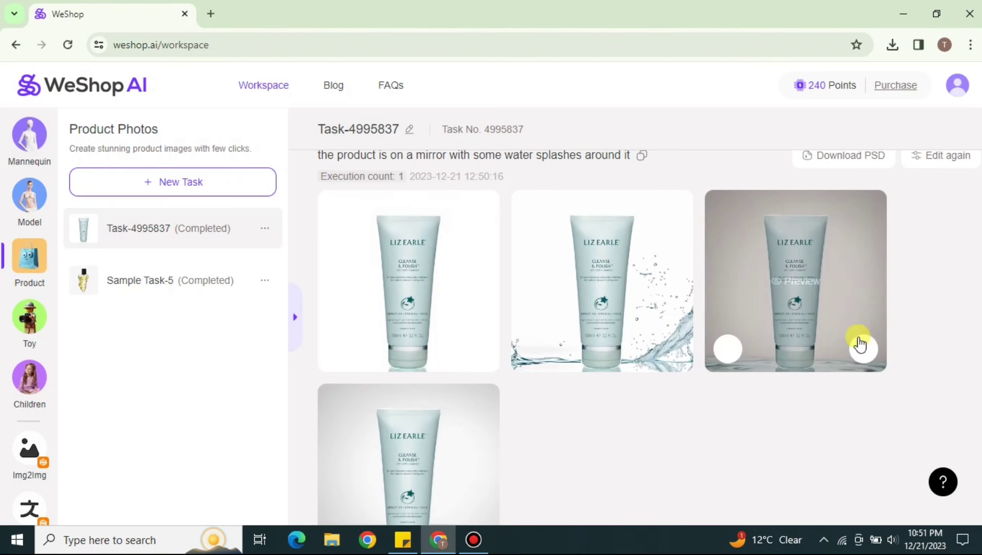
pyautogui.scroll(-3, 579, 346)
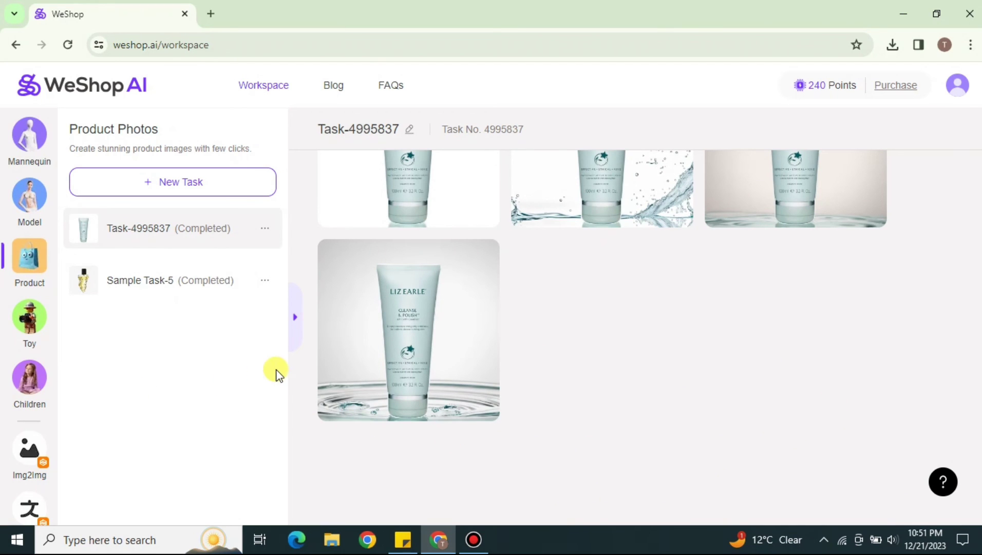
pyautogui.click(32, 327)
# Step: Browse the Sample Task-4 toy and Sample Task-2 children's results, then return to Mannequin Photos
pyautogui.click(207, 254)
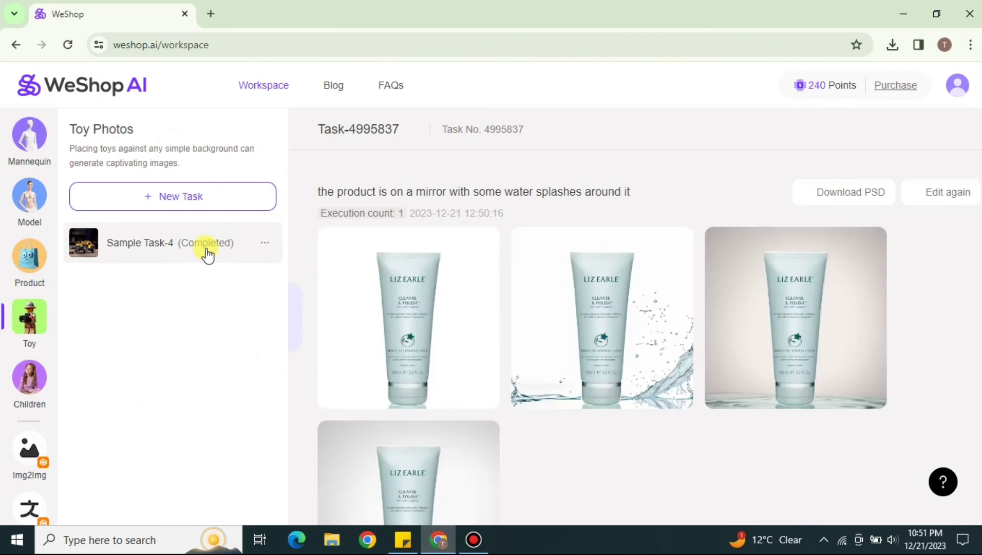
pyautogui.scroll(-2, 535, 309)
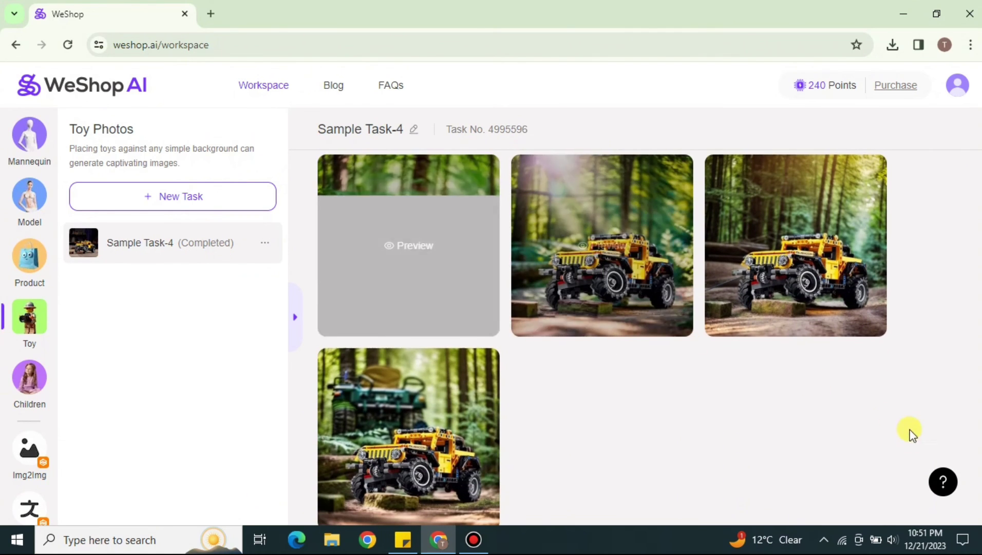
pyautogui.click(34, 380)
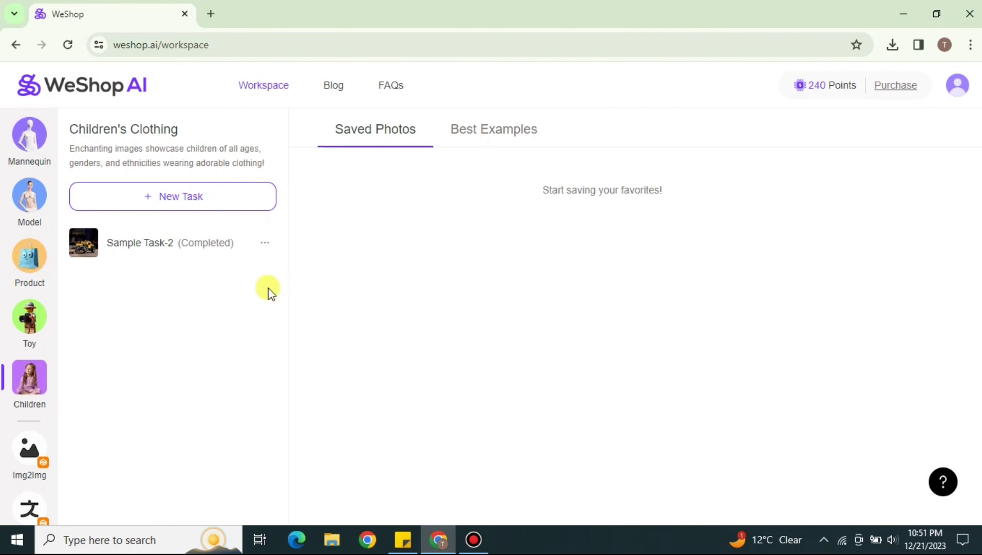
pyautogui.click(153, 252)
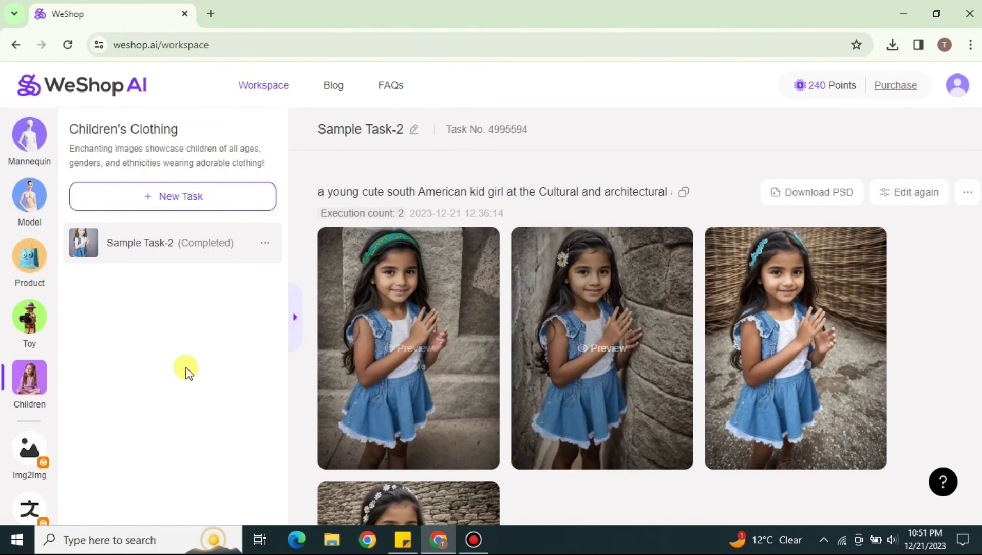
pyautogui.click(29, 138)
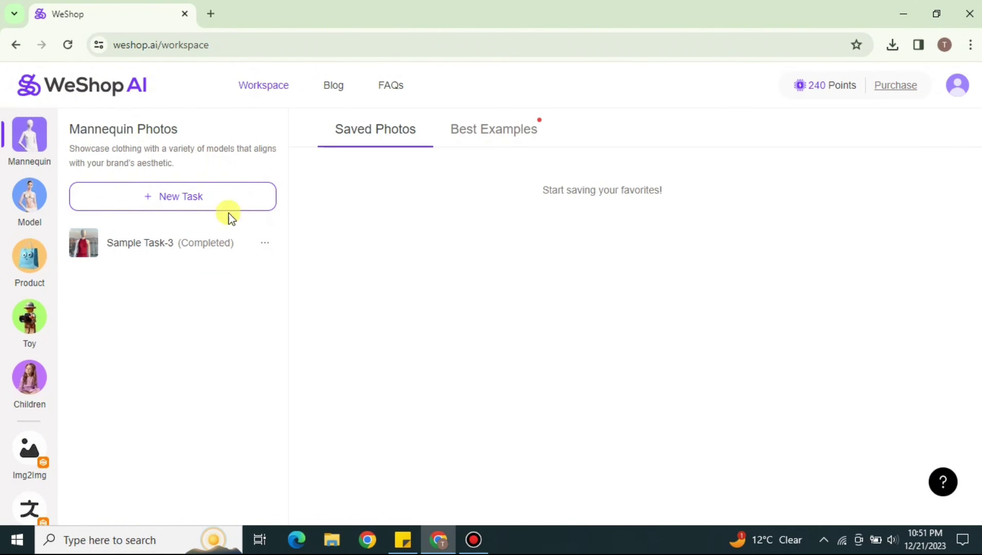